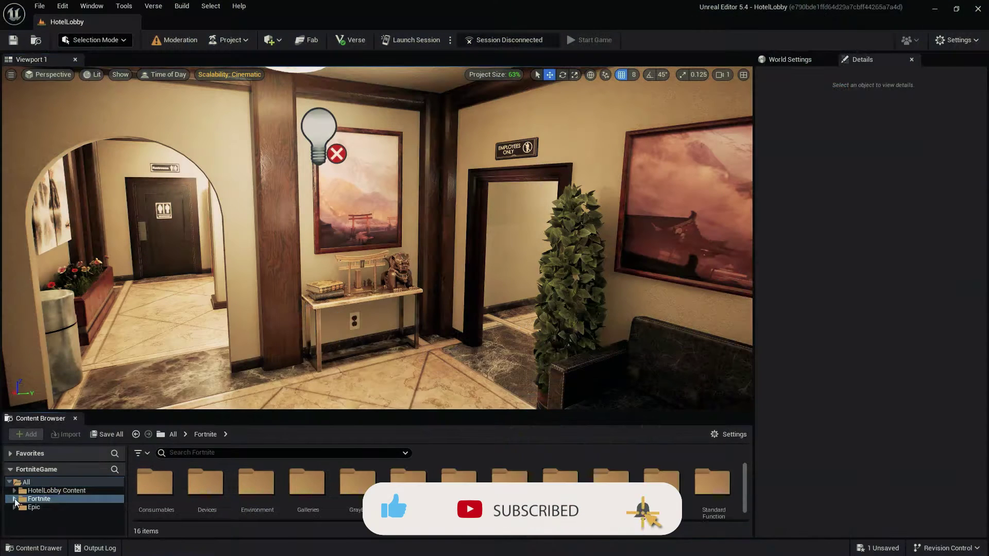
Step: Search the Fortnite Props folder for "camera"
scroll(72, 517, down, 2)
scroll(67, 525, down, 1)
click(63, 531)
click(249, 453)
text(camer)
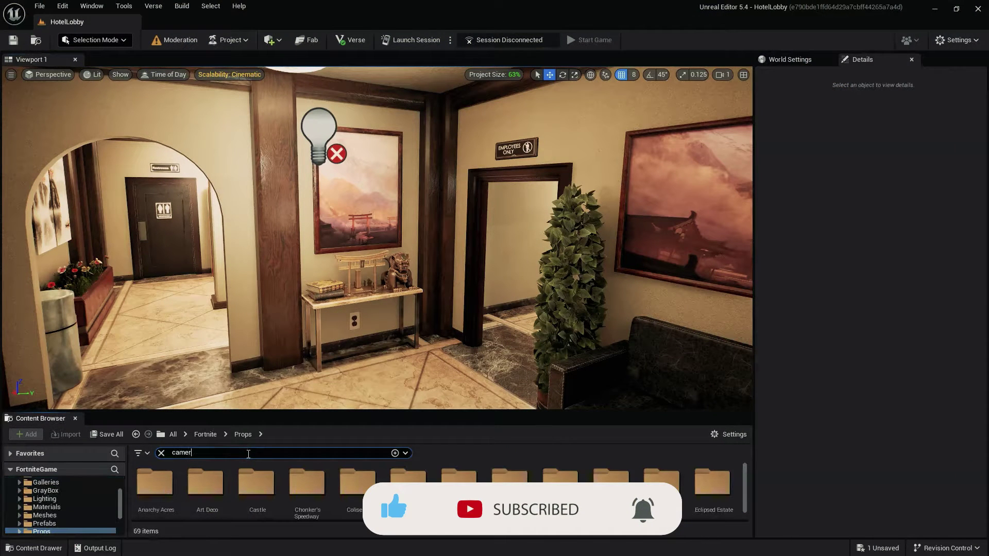
text(a)
key(Return)
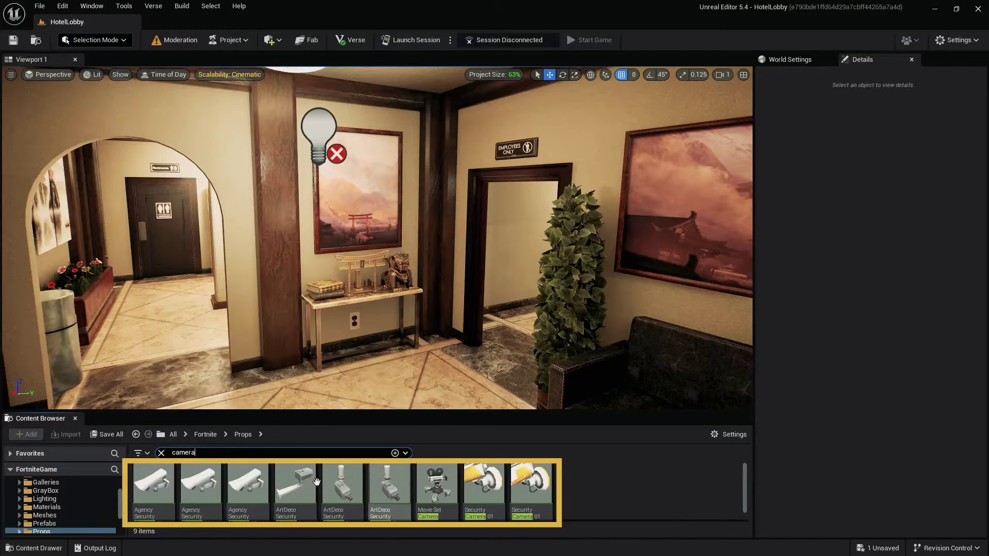
Step: Place the third Agency Security Camera prop on the wall above the Employees Only sign and raise it to Z 336.0
drag(248, 487, 597, 144)
key(e)
key(w)
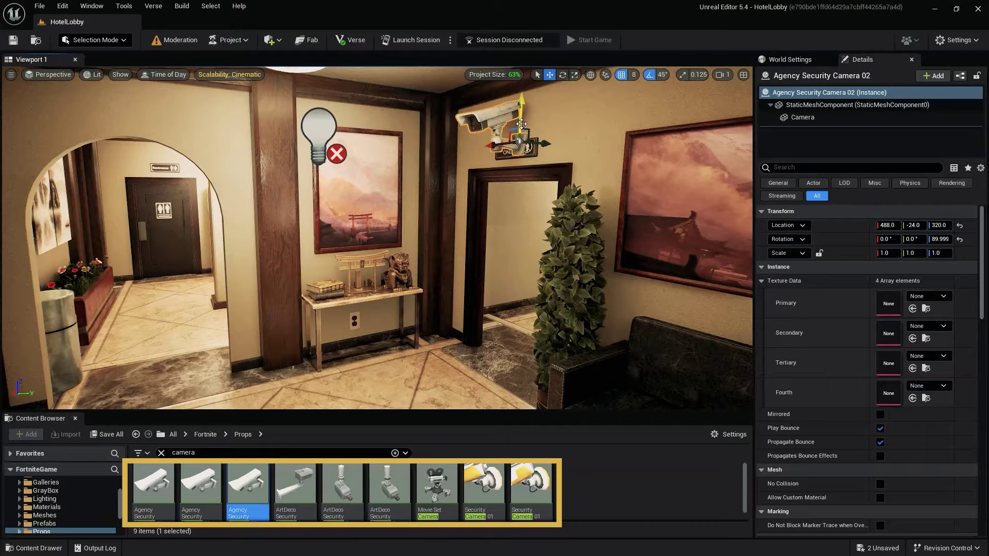
drag(522, 124, 521, 108)
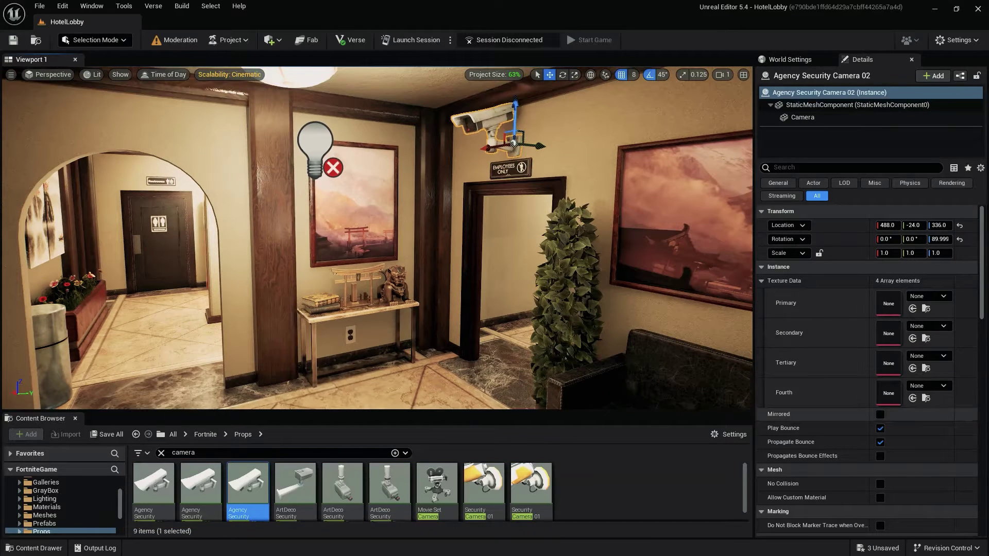
Step: Find the Cinematic Sequence device by searching "seq" in the Fortnite Devices folder, and place it on the floor near the employees' doorway
scroll(16, 498, up, 3)
click(16, 499)
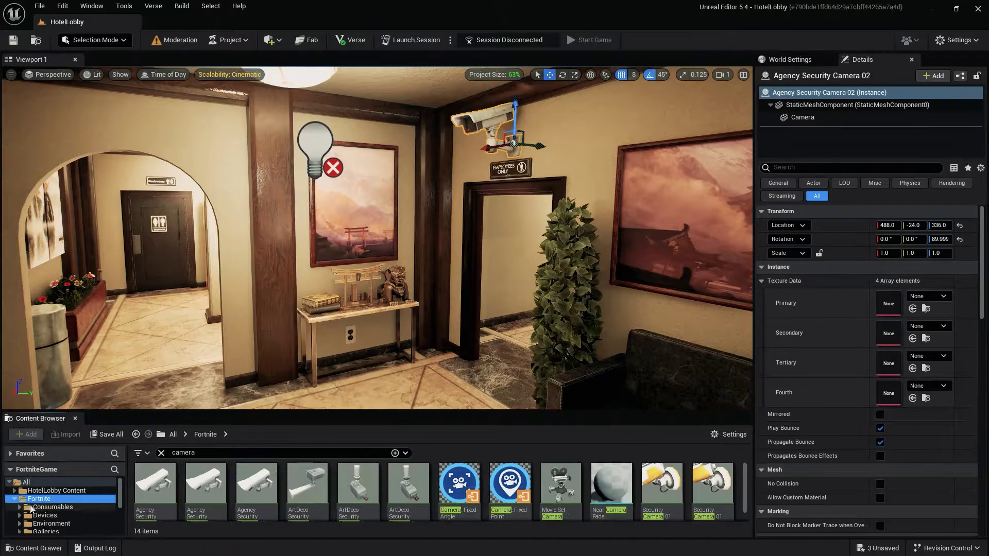
click(44, 515)
click(212, 453)
text(seq)
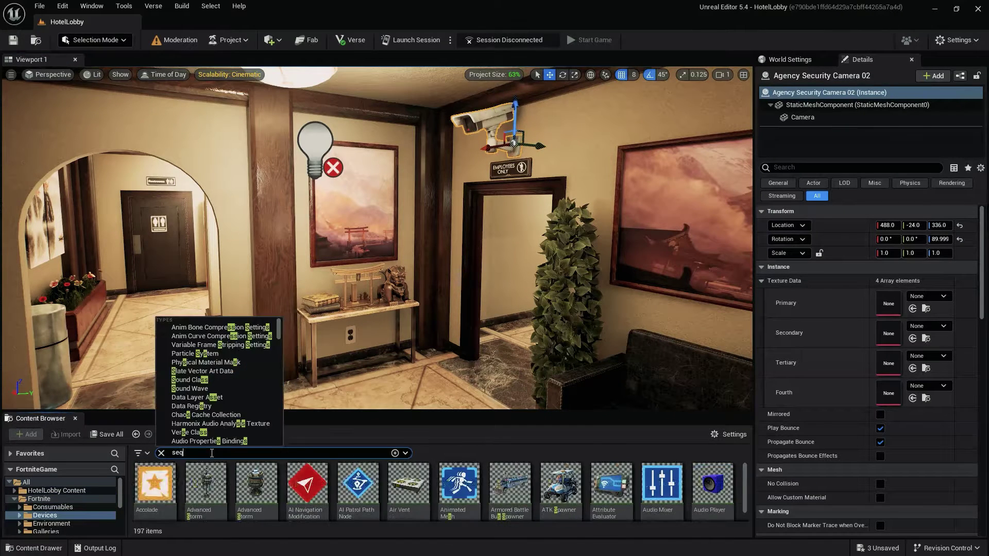
drag(158, 482, 453, 378)
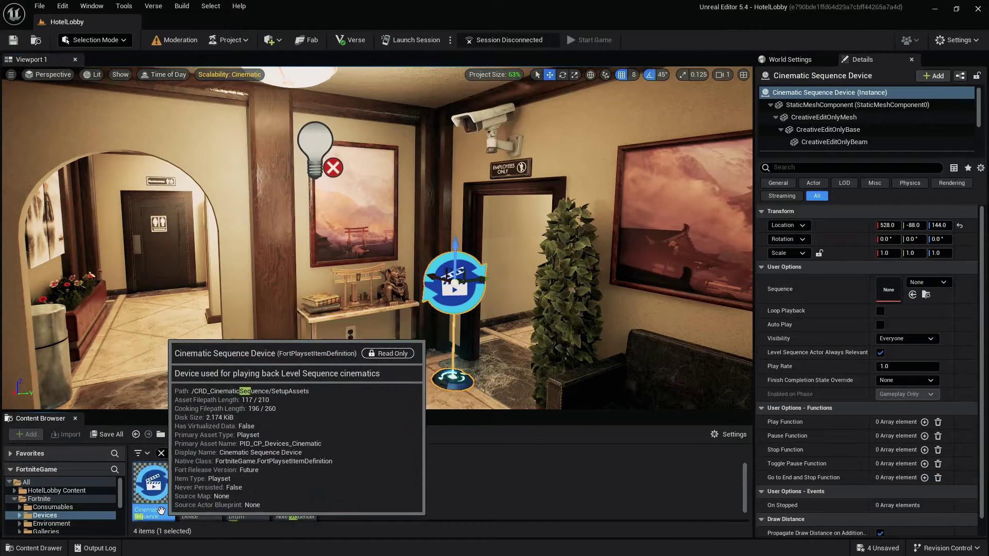
Step: Create a Level Sequence named SecCam_Active_LevSEQ in the project's Sequinces folder and open it in Sequencer
click(57, 490)
click(161, 452)
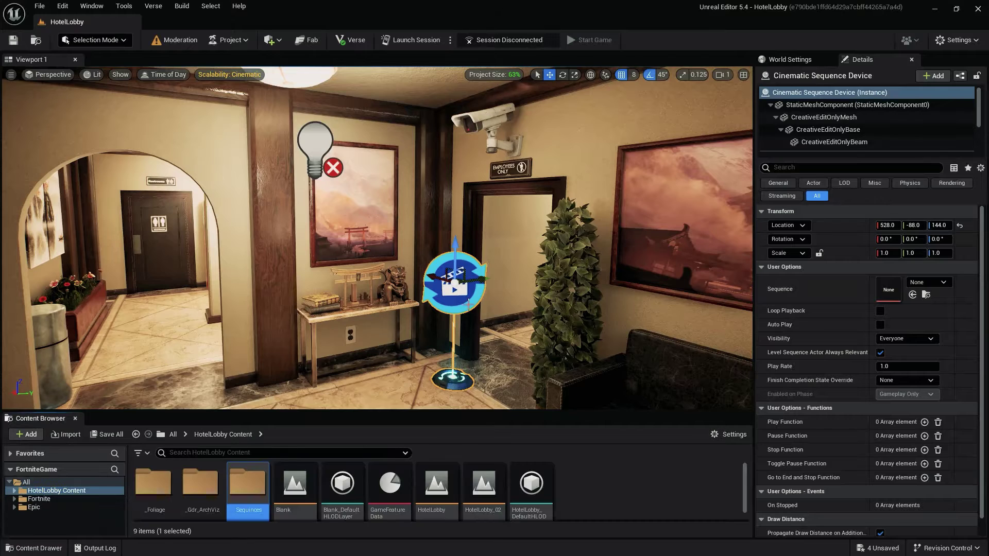
double_click(245, 479)
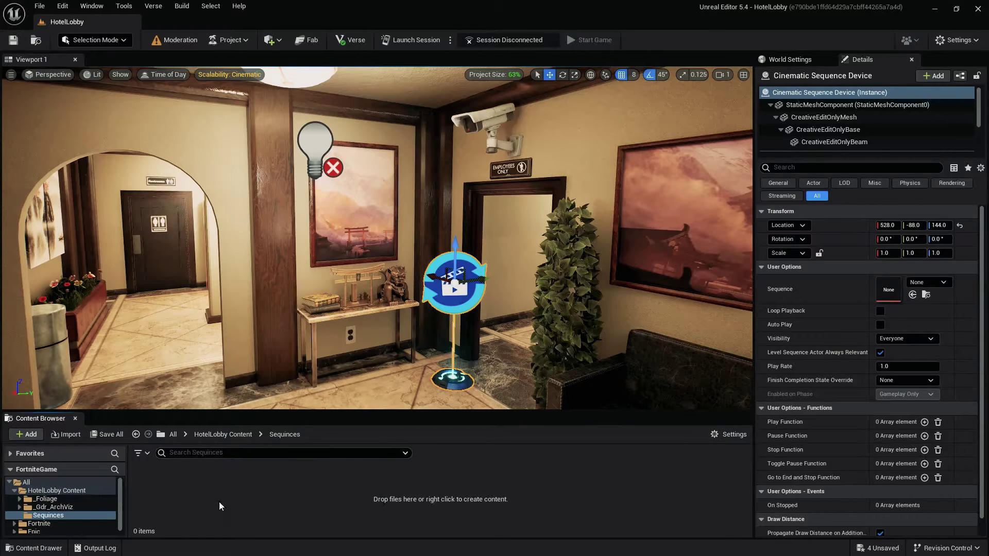
right_click(251, 498)
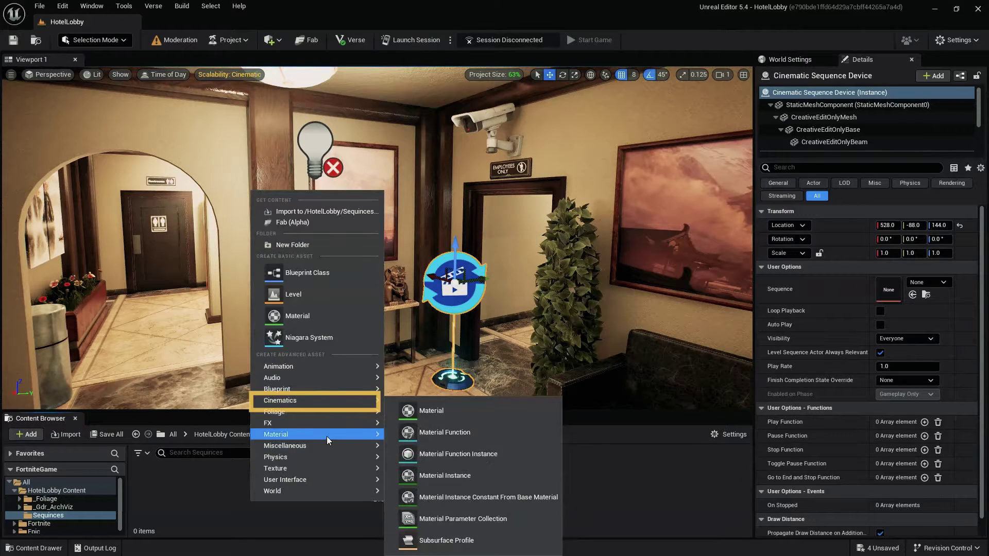
mouse_move(348, 401)
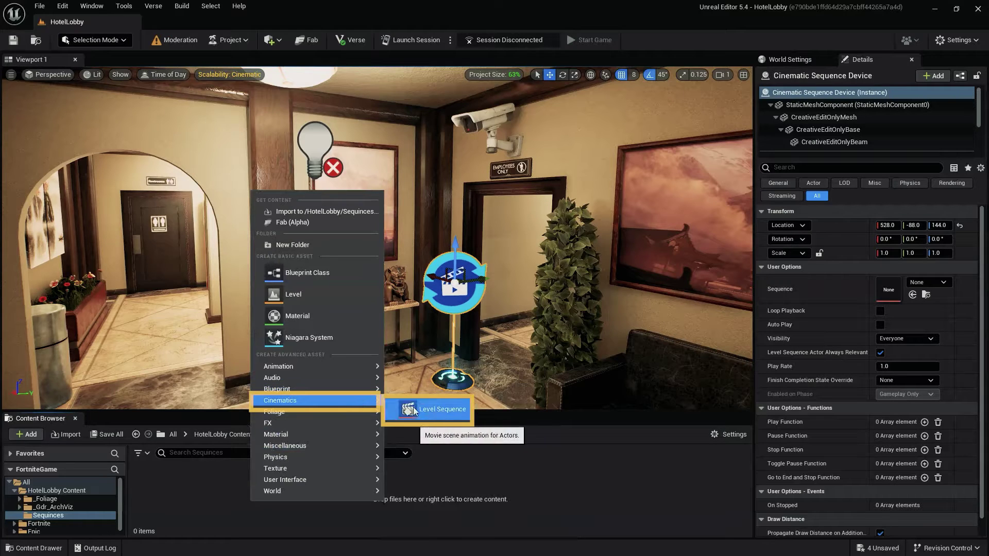
click(409, 407)
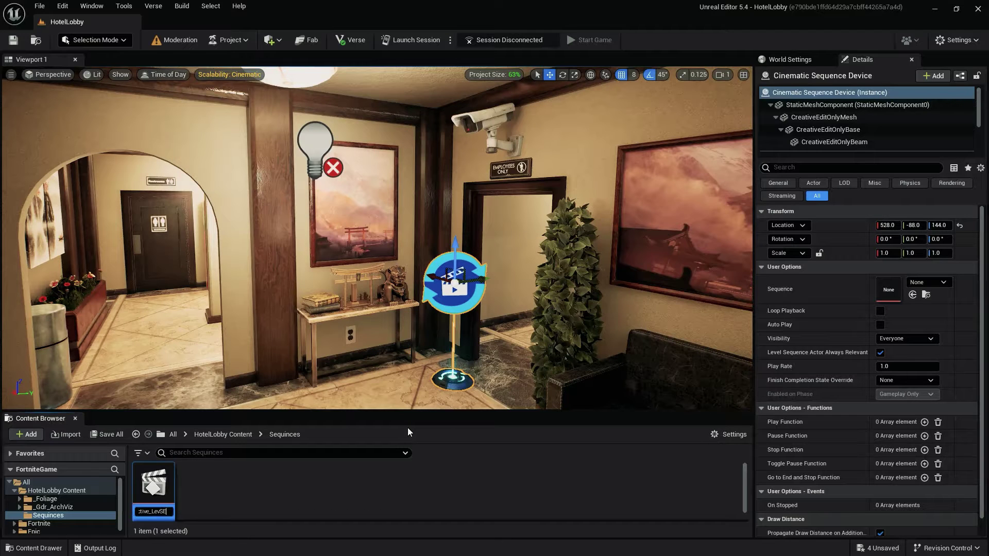
double_click(155, 492)
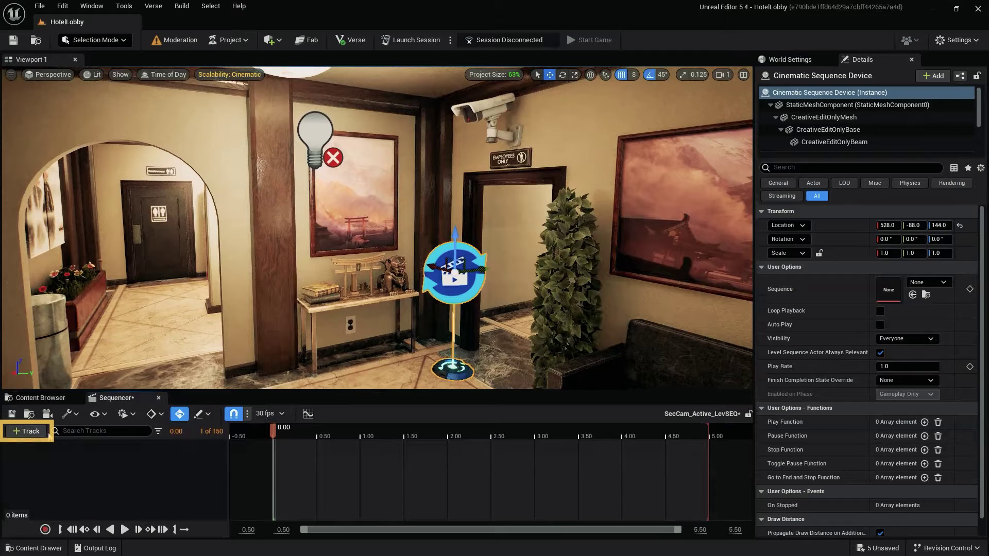
click(26, 433)
mouse_move(121, 293)
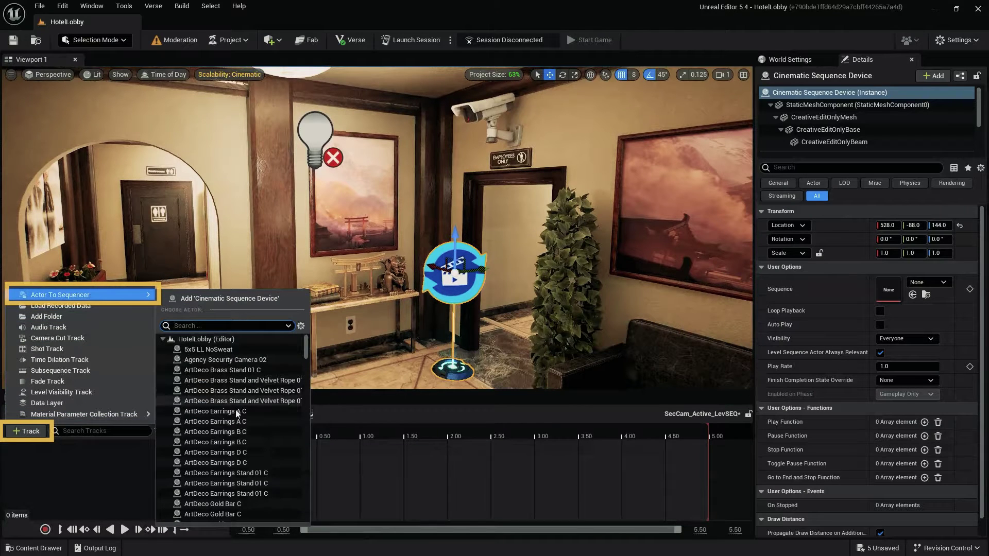
scroll(235, 422, down, 5)
scroll(221, 435, down, 8)
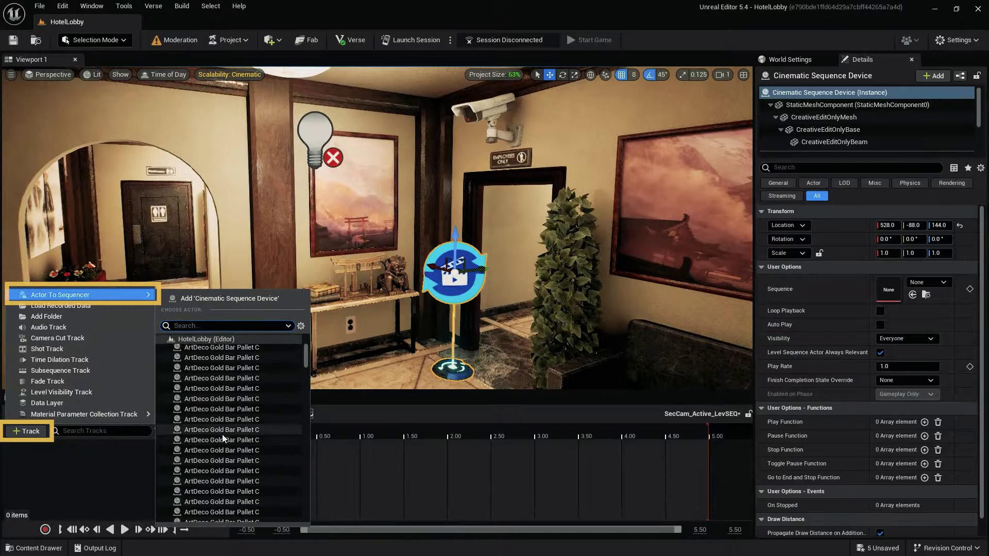
scroll(223, 436, up, 6)
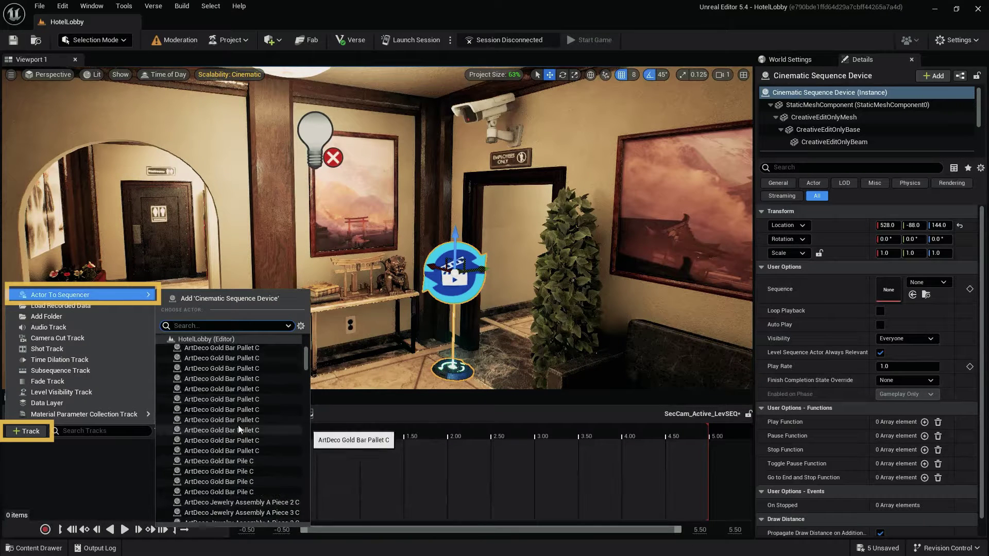
click(67, 492)
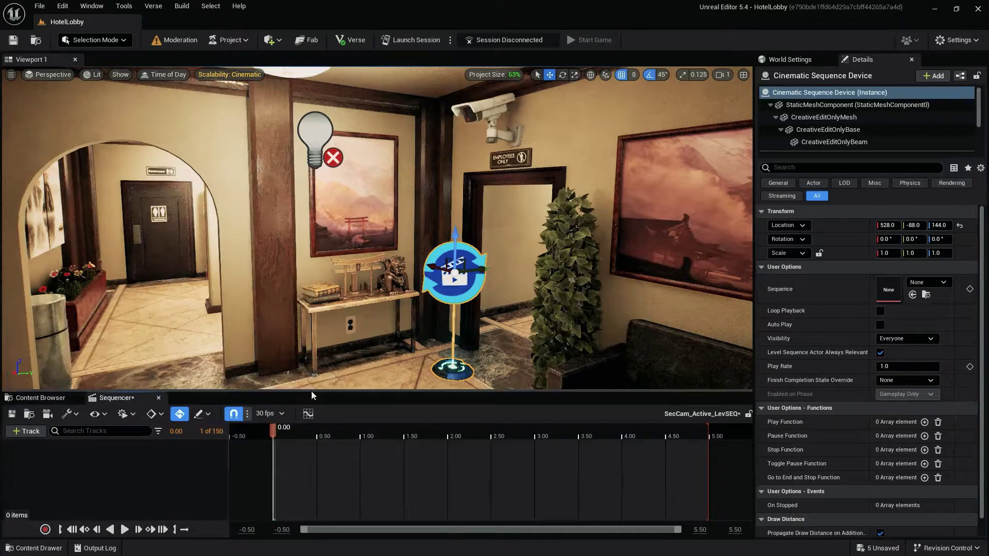
Step: Add the Agency Security Camera 02 above the door to the level sequence as an actor track
click(500, 129)
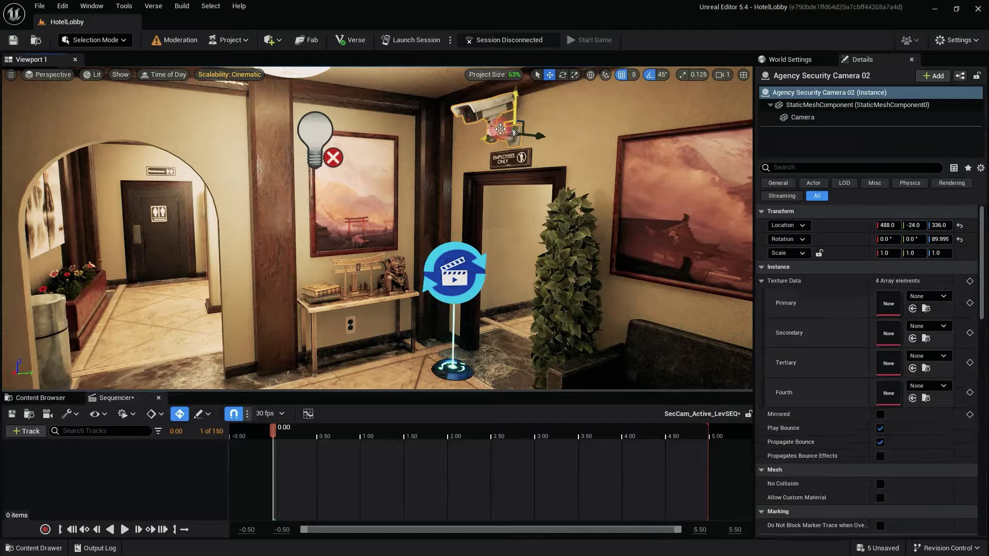
click(27, 431)
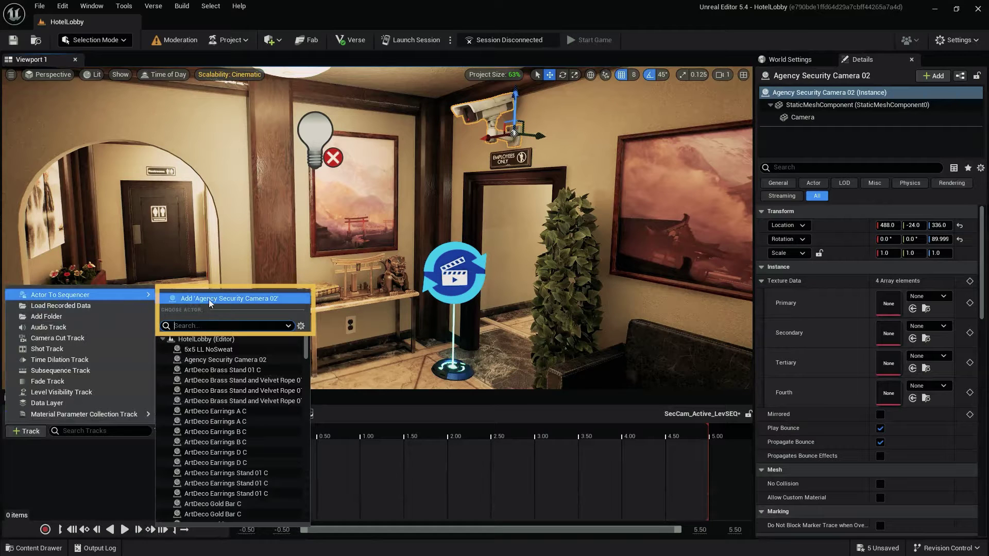
click(224, 298)
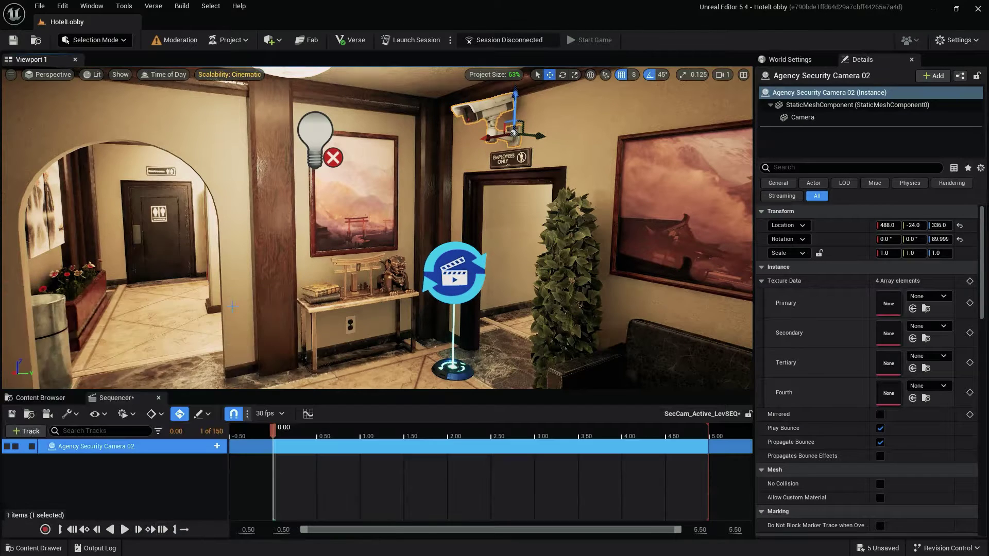
Step: Add a Transform track to the whole Agency Security Camera 02 actor in the sequence
click(217, 447)
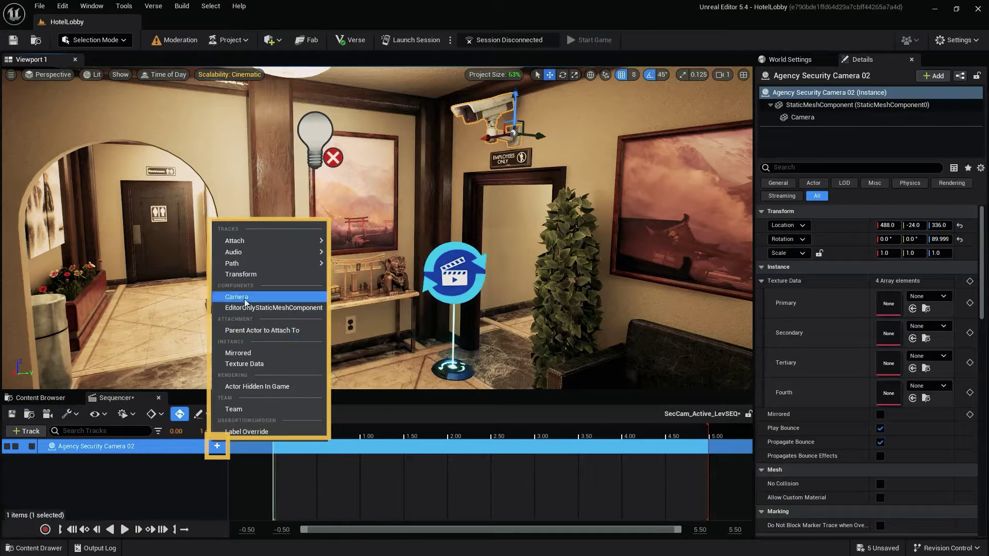
click(257, 275)
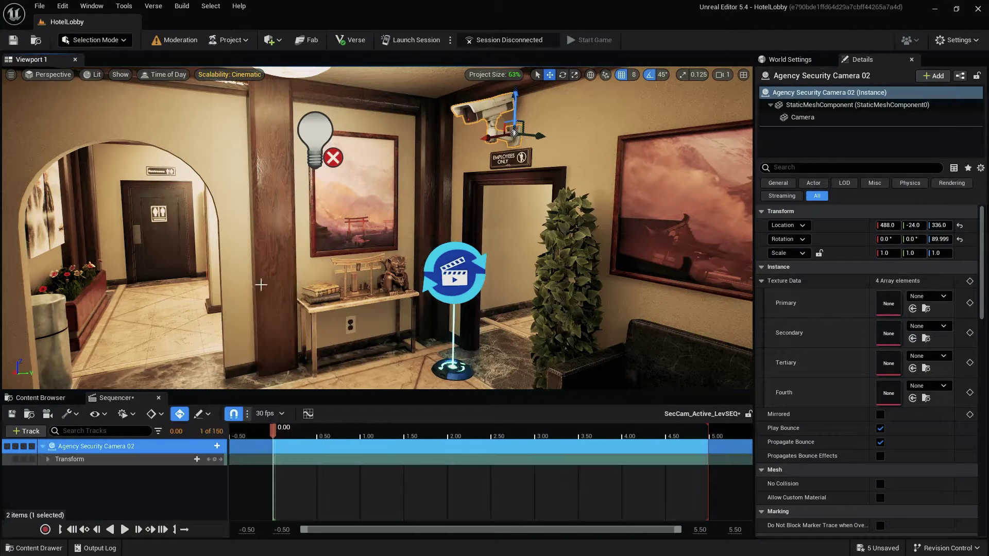
click(136, 461)
Step: Turn off rotation snapping and try rotating the whole security camera actor, undoing the last rotation
key(e)
mouse_move(517, 127)
mouse_down()
mouse_move(551, 125)
mouse_move(533, 123)
mouse_up()
click(649, 76)
mouse_move(479, 147)
mouse_down()
mouse_move(492, 176)
mouse_move(483, 159)
mouse_up()
drag(549, 116, 472, 227)
key(ctrl+z)
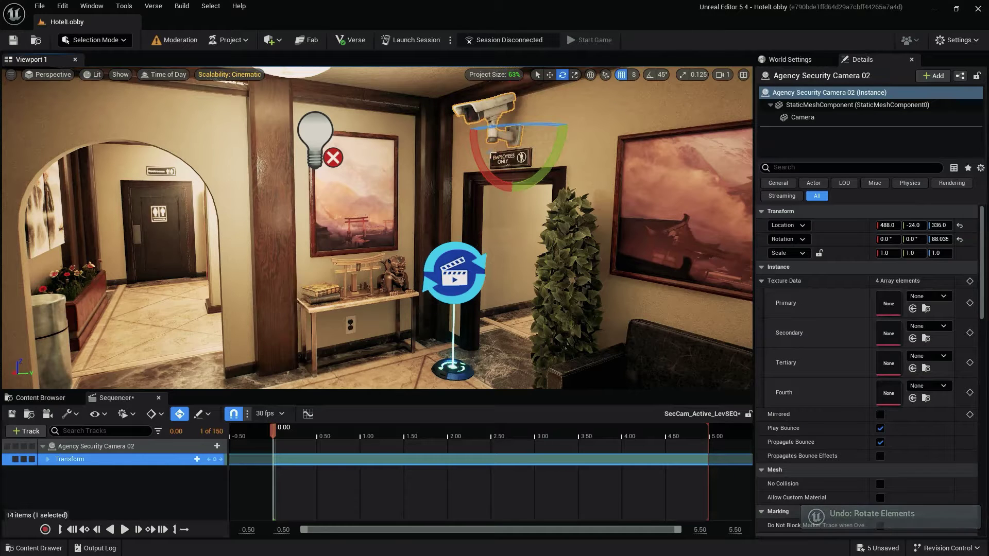
Step: Delete the Transform track belonging to the whole Agency Security Camera 02 actor
click(478, 105)
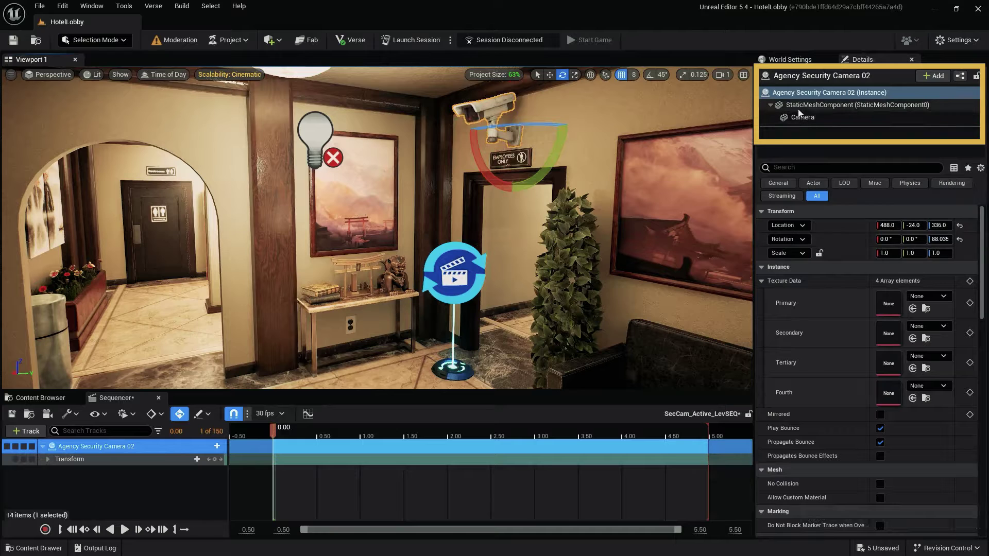
mouse_move(793, 111)
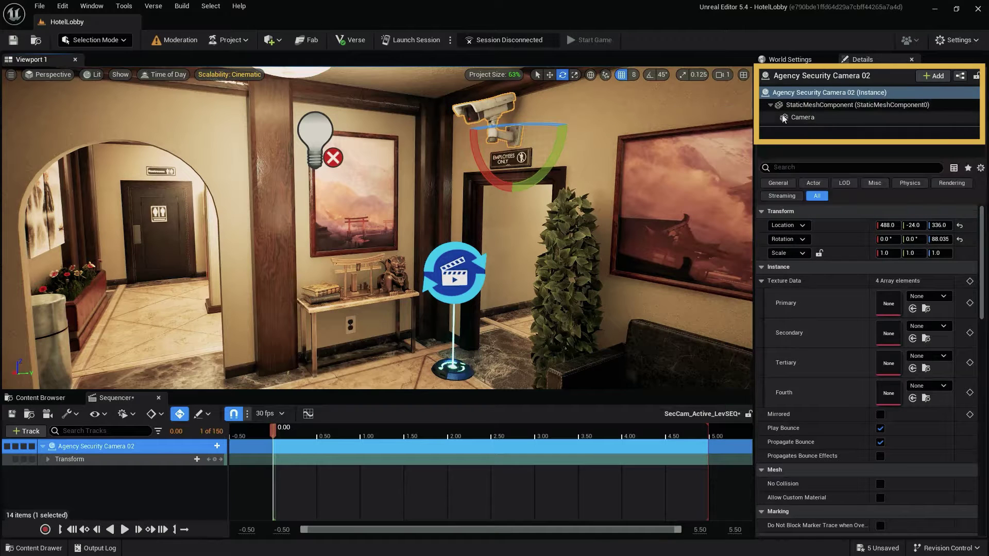
click(144, 460)
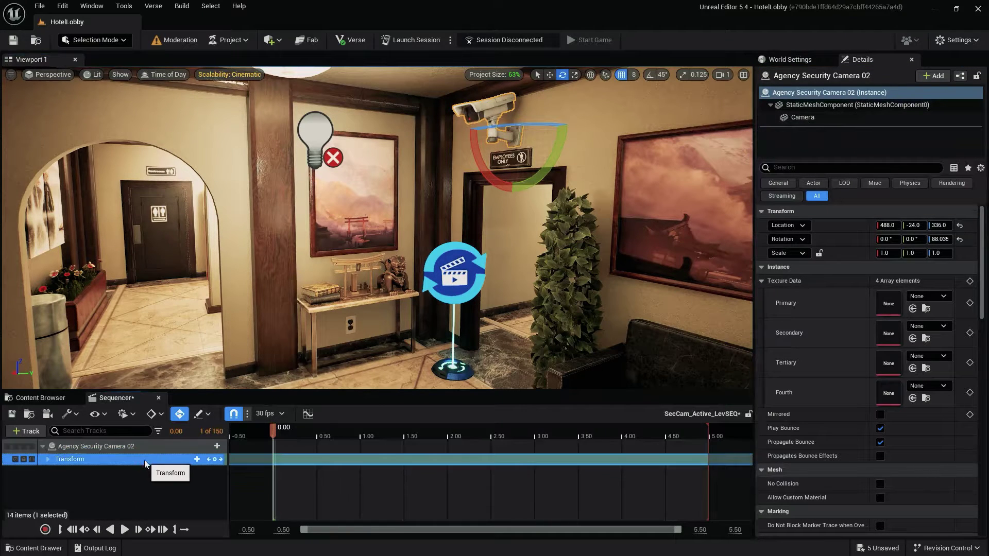
key(Delete)
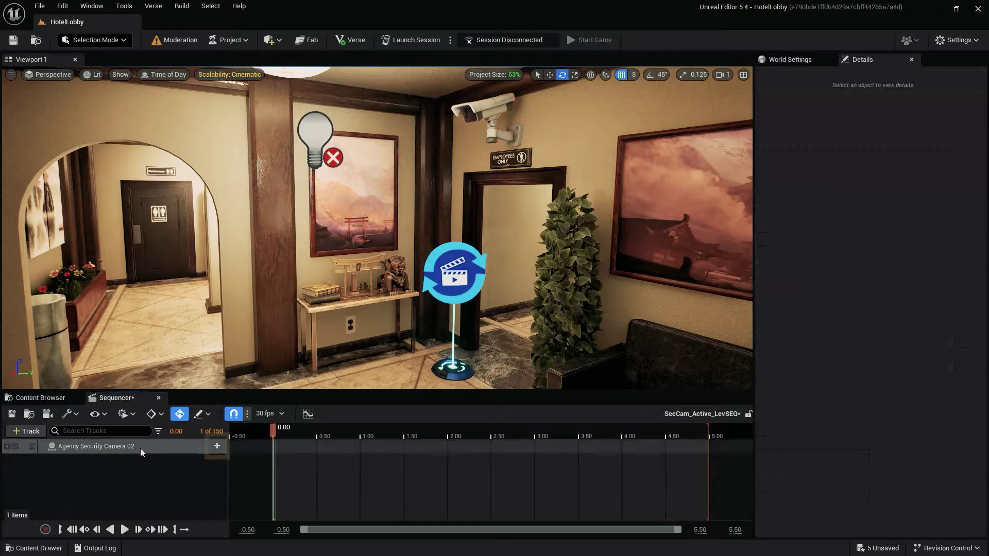
Step: Add the Camera component under the Agency Security Camera 02 track and give that component a Transform track
click(140, 448)
click(217, 447)
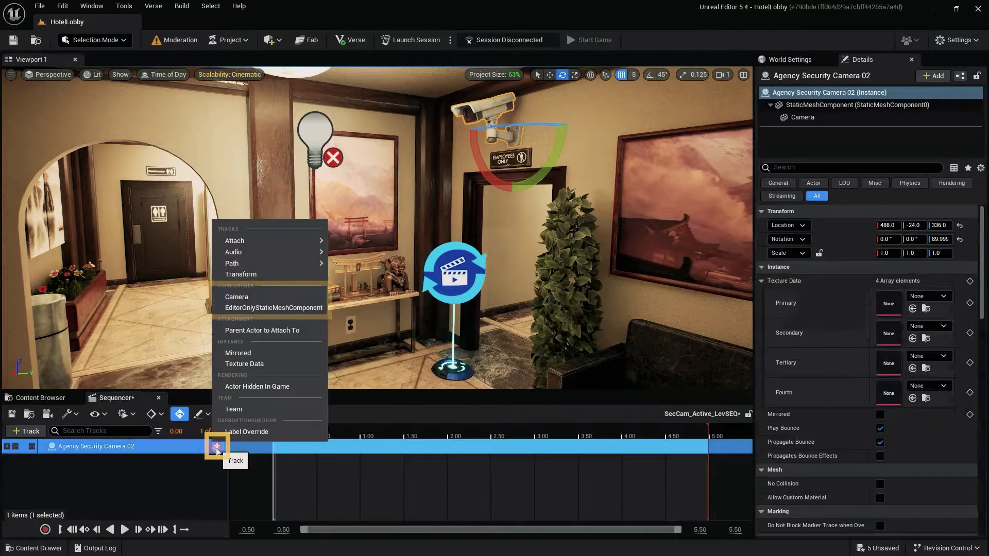
click(292, 295)
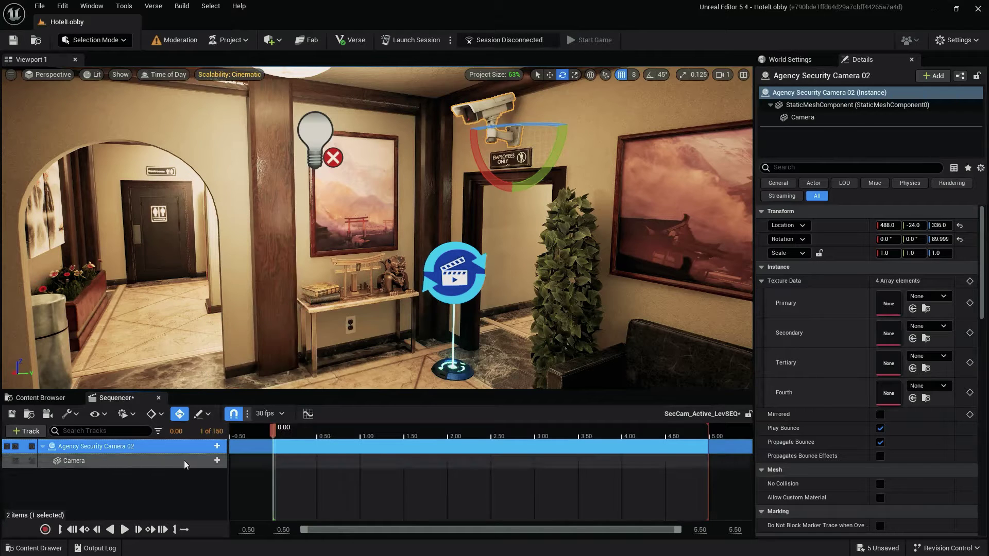
click(128, 461)
click(218, 461)
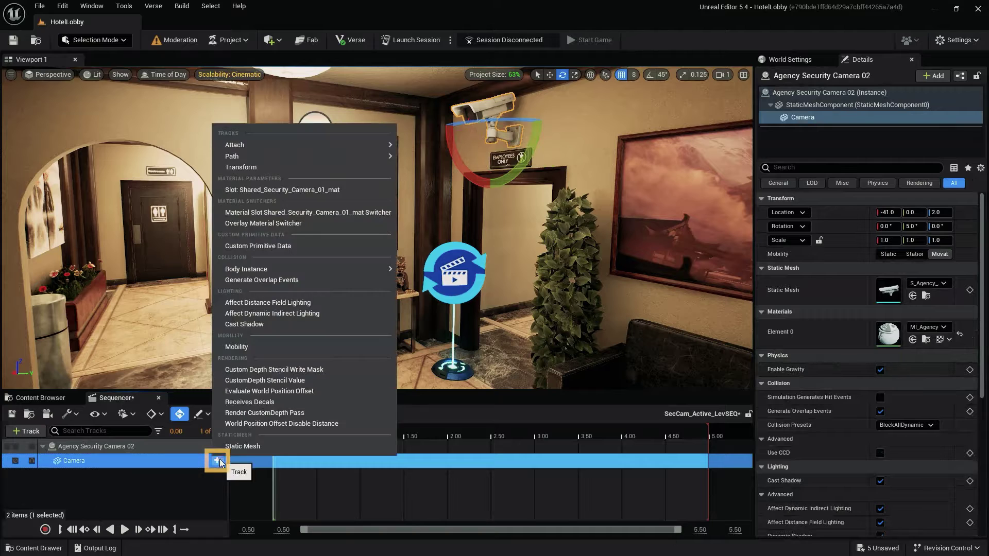
click(299, 166)
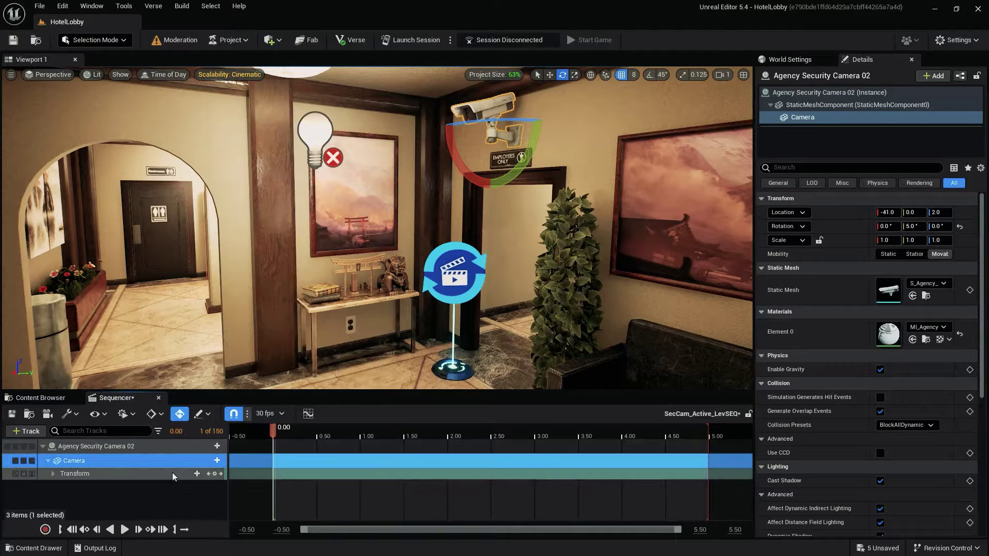
Step: Rotate the Camera component to about 51 degrees around Z and key its Transform at time 0.00
click(174, 477)
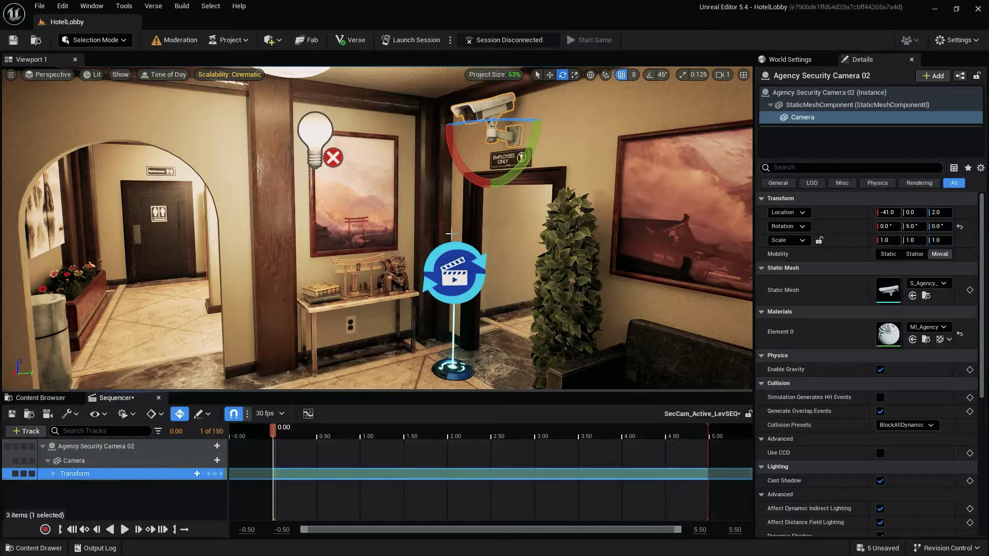
right_drag(467, 234, 512, 211)
key(w)
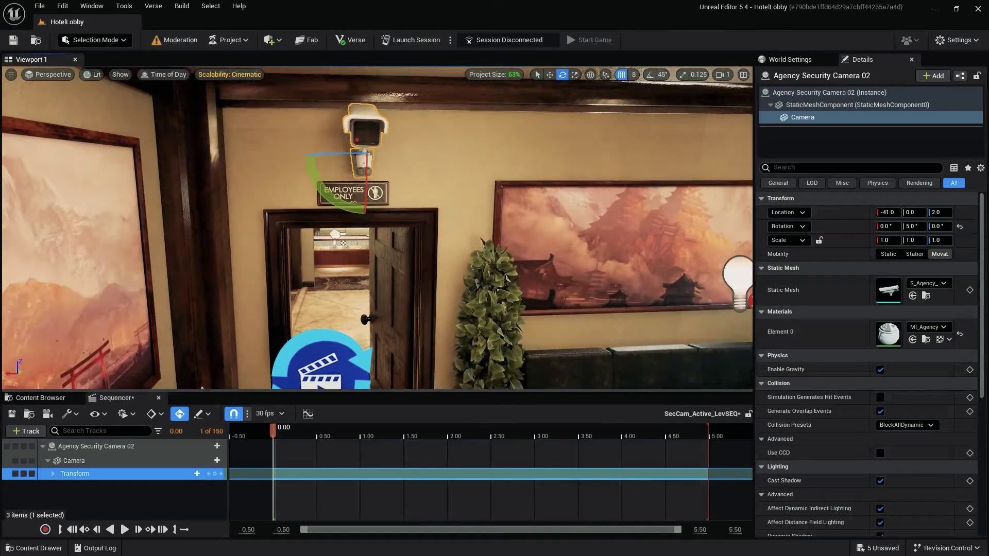
drag(336, 152, 286, 154)
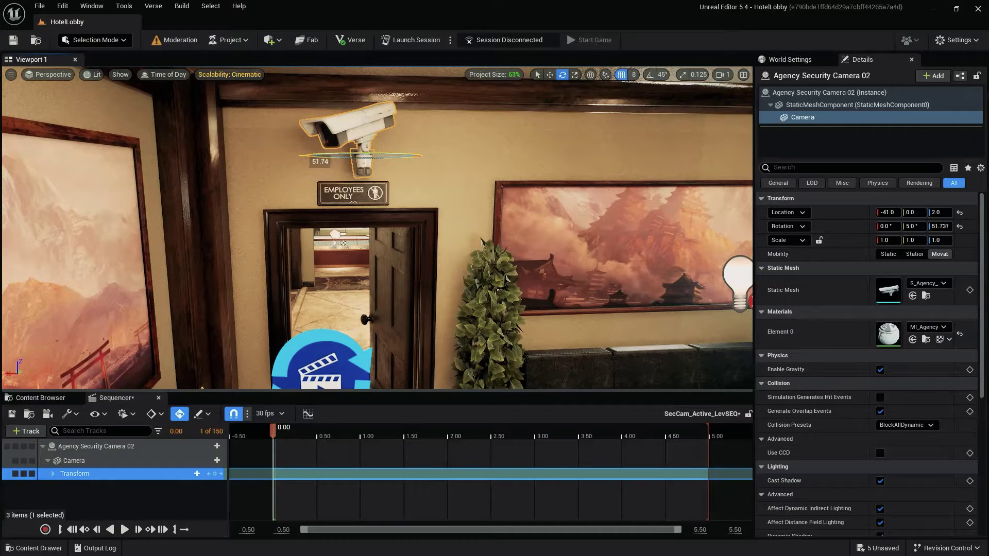
drag(286, 153, 289, 153)
click(215, 473)
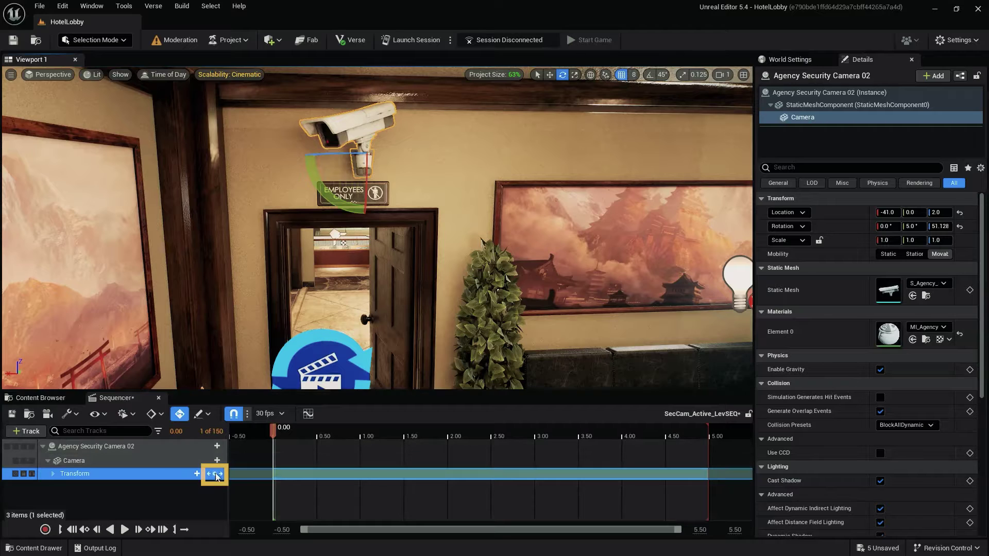
Step: Extend the sequence's playback range to 20.00 seconds and key the Camera component's Transform at 20.00
key(Return)
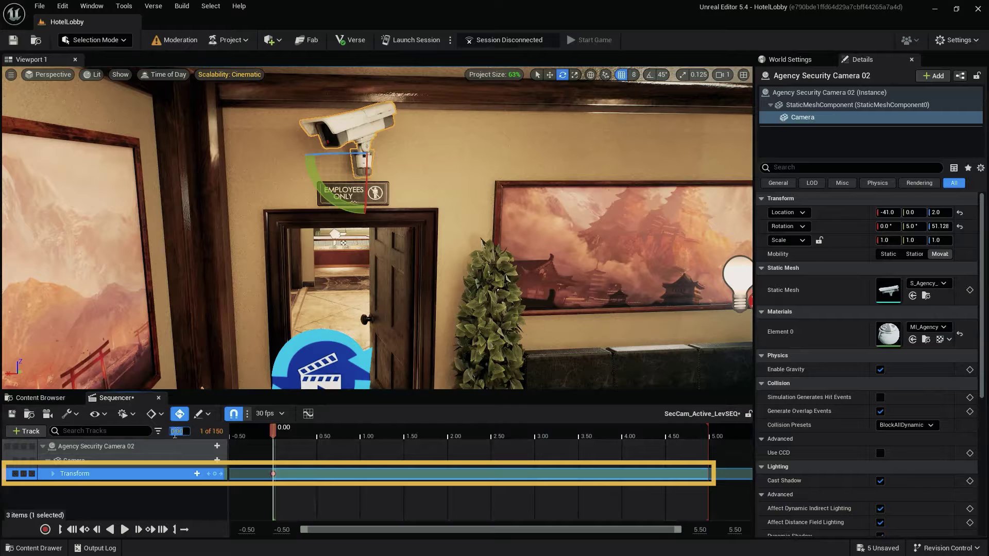
key(Return)
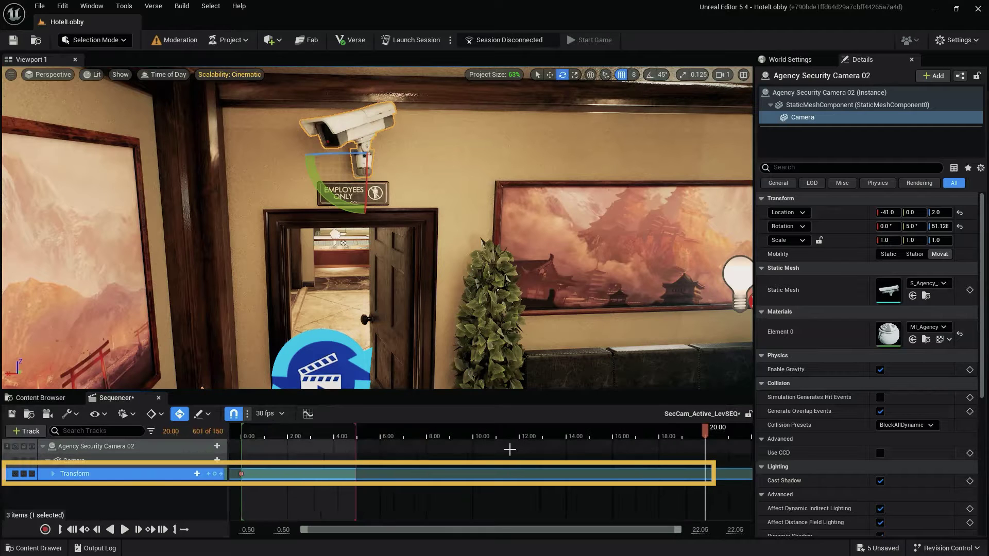
drag(356, 429, 703, 441)
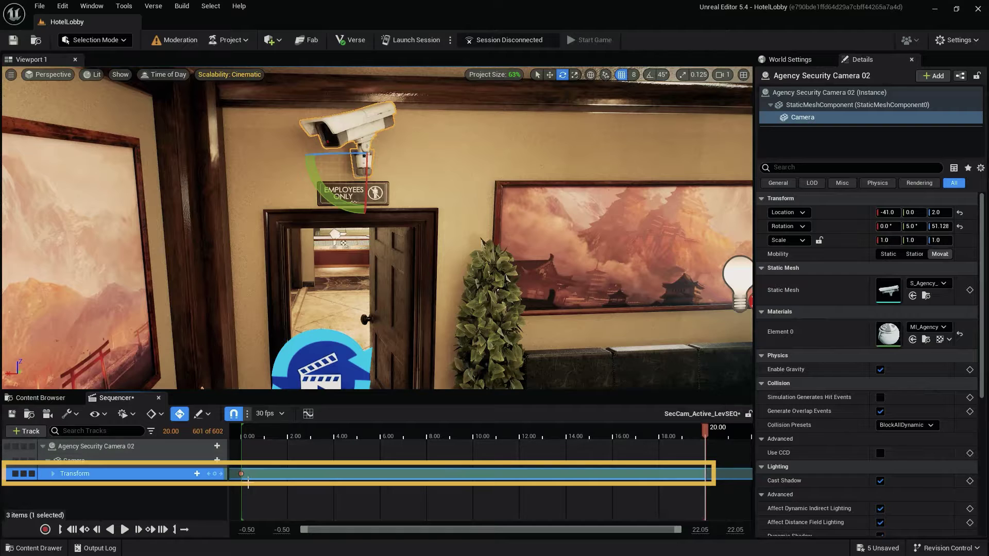
key(Return)
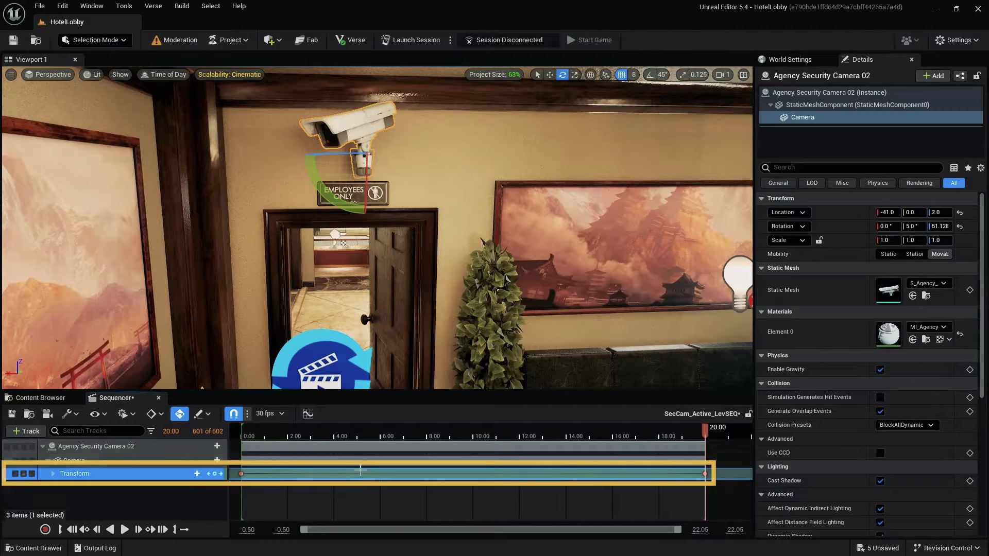
Step: Set the sequence time to 10 seconds and rotate the Camera component around Z to face the opposite side for a new Transform key
click(251, 436)
drag(250, 438, 387, 453)
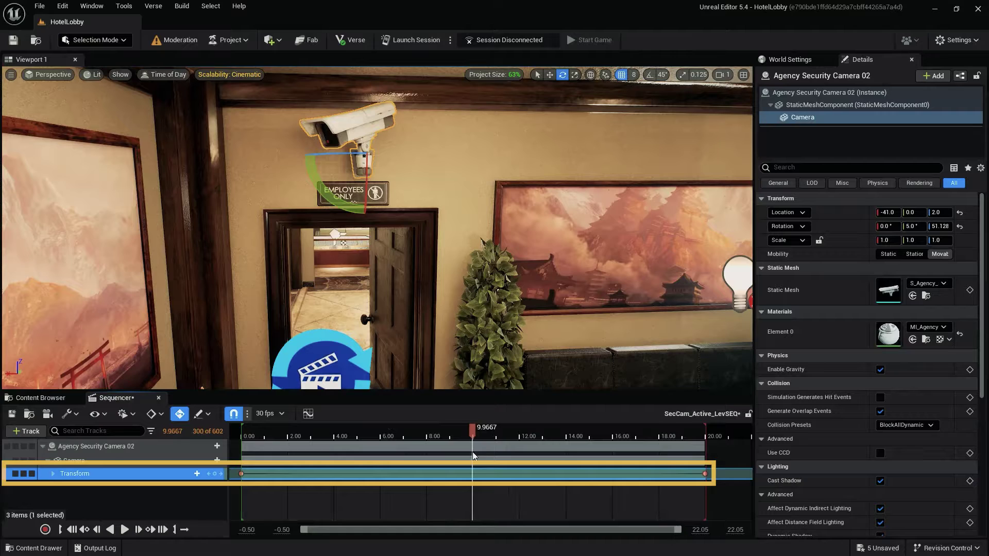
click(170, 431)
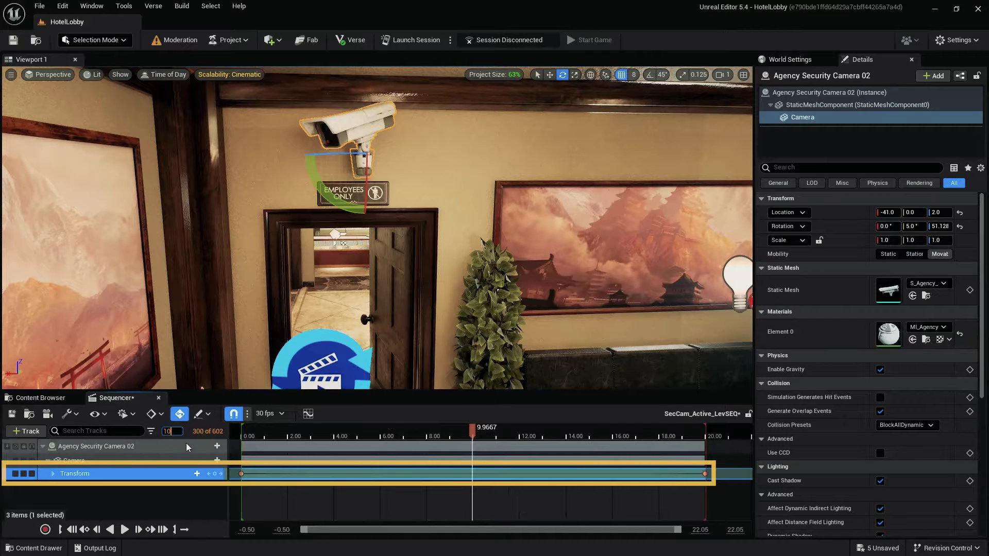
key(Return)
drag(330, 154, 283, 155)
Step: Duplicate the 10-second Transform key at 10.5 seconds to hold the camera's rotation, and scrub the timeline to check the pause
drag(473, 432, 482, 469)
click(496, 433)
click(176, 433)
text(10.5)
key(Return)
key(ctrl+v)
drag(485, 433, 447, 433)
Step: Copy the first Transform key to about 19.5 seconds and scrub the timeline near the sequence end
click(243, 474)
click(705, 437)
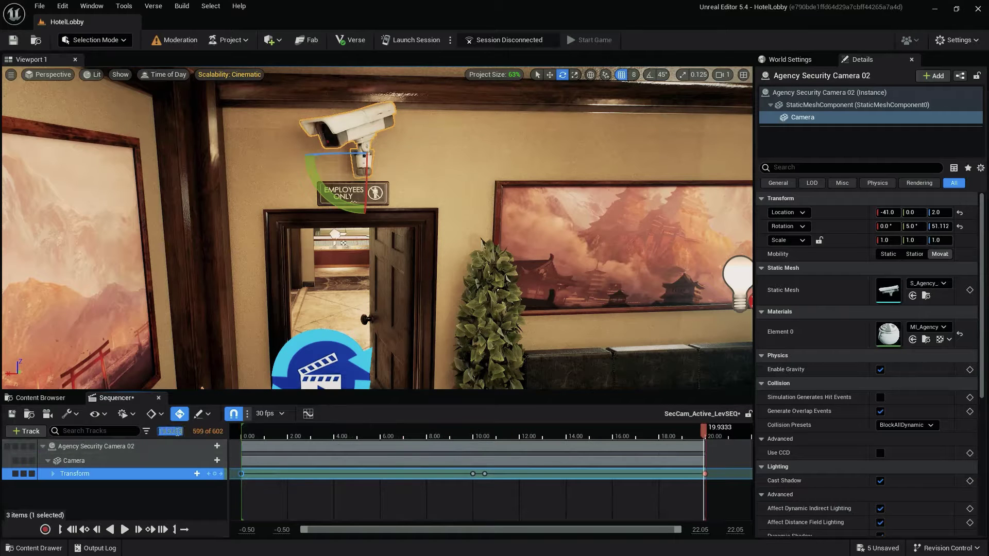
key(Return)
key(ctrl+v)
click(709, 438)
mouse_move(709, 438)
mouse_down()
mouse_move(251, 442)
mouse_move(704, 450)
mouse_up()
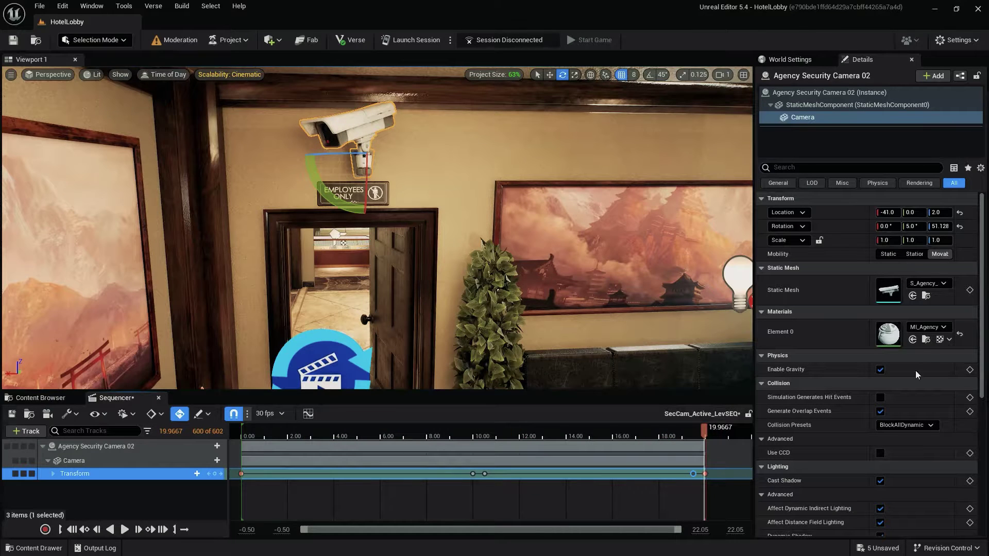
Step: Save the SecCam_Active_LevSEQ level sequence and close the Sequencer
right_drag(563, 265, 476, 346)
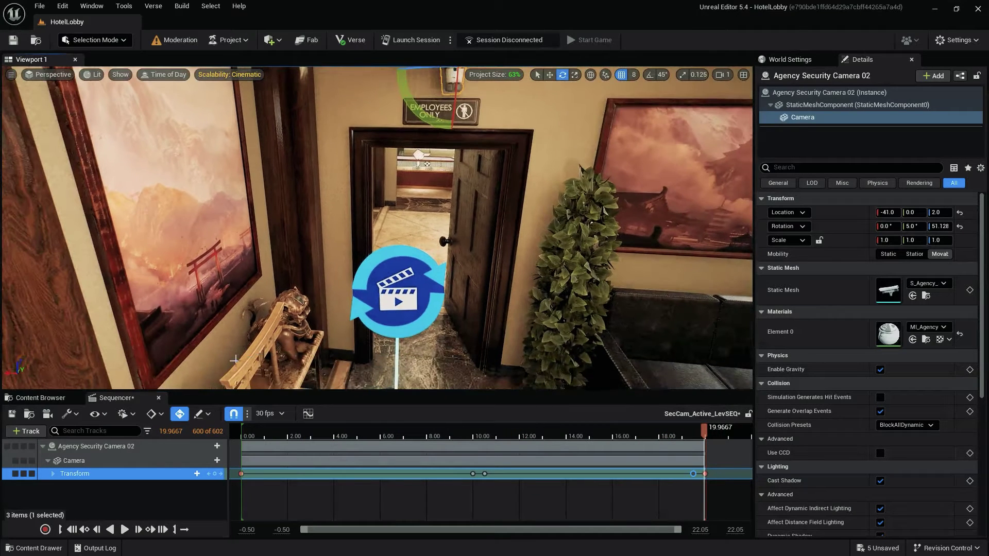
click(11, 414)
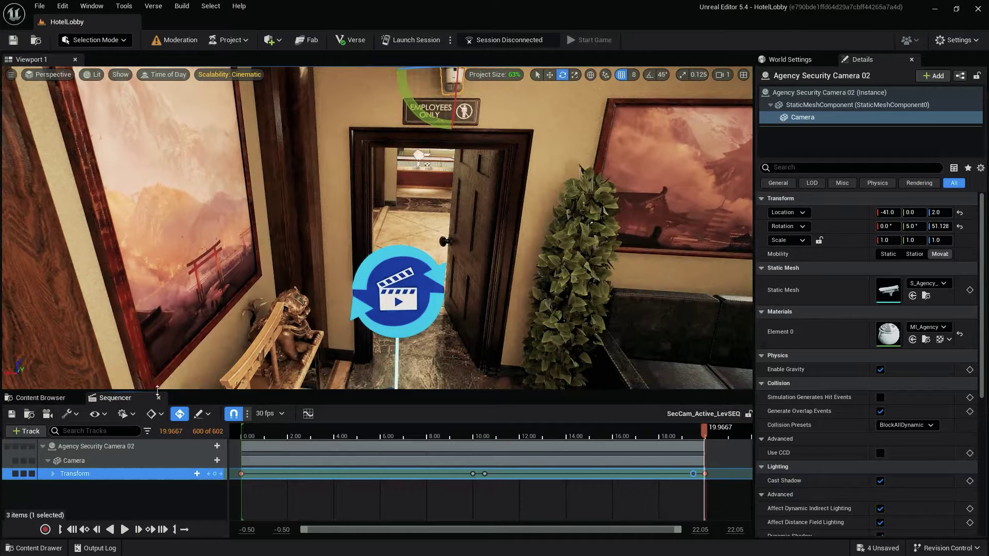
click(158, 397)
Step: Assign SecCam_Active_LevSEQ as the Sequence of the Cinematic Sequence device in front of the Employees Only door
click(417, 303)
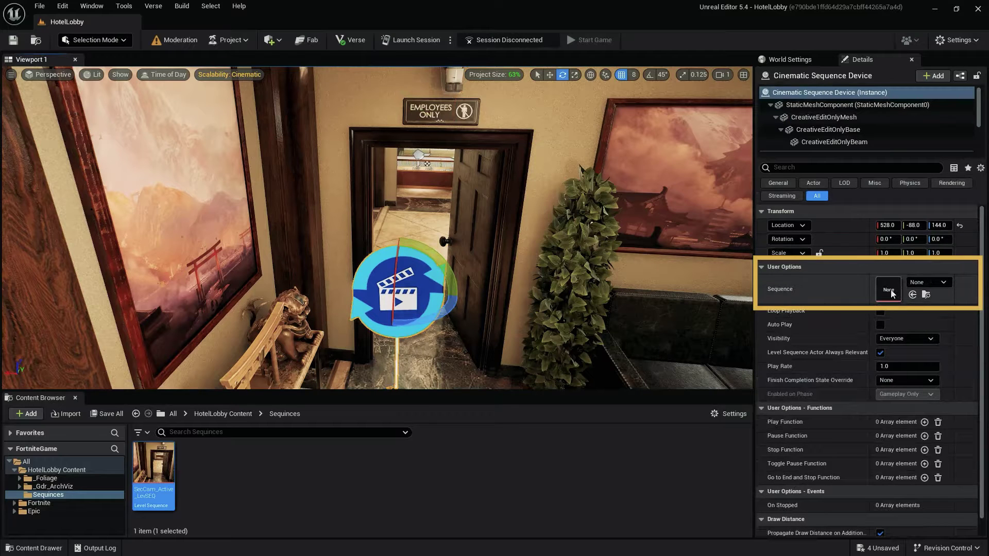
click(932, 284)
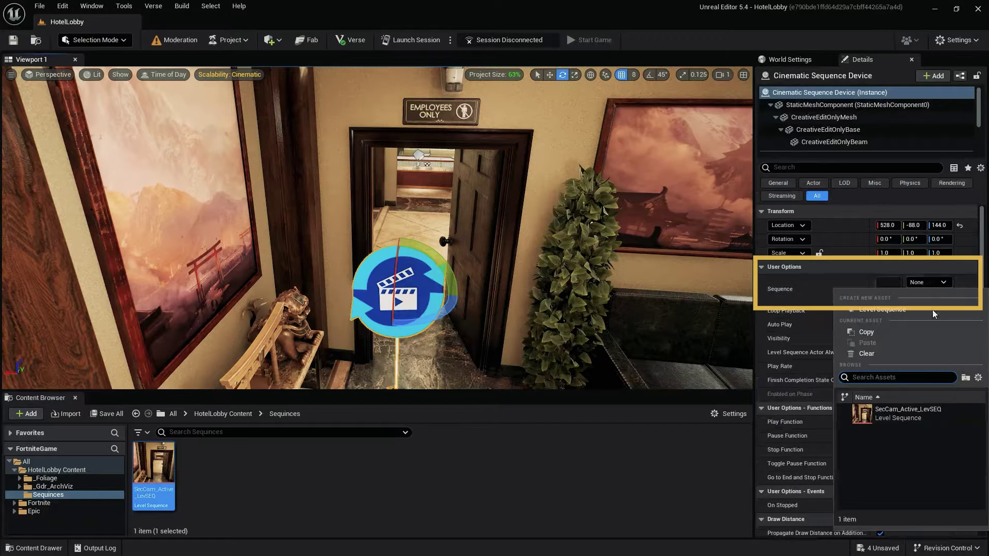
click(927, 415)
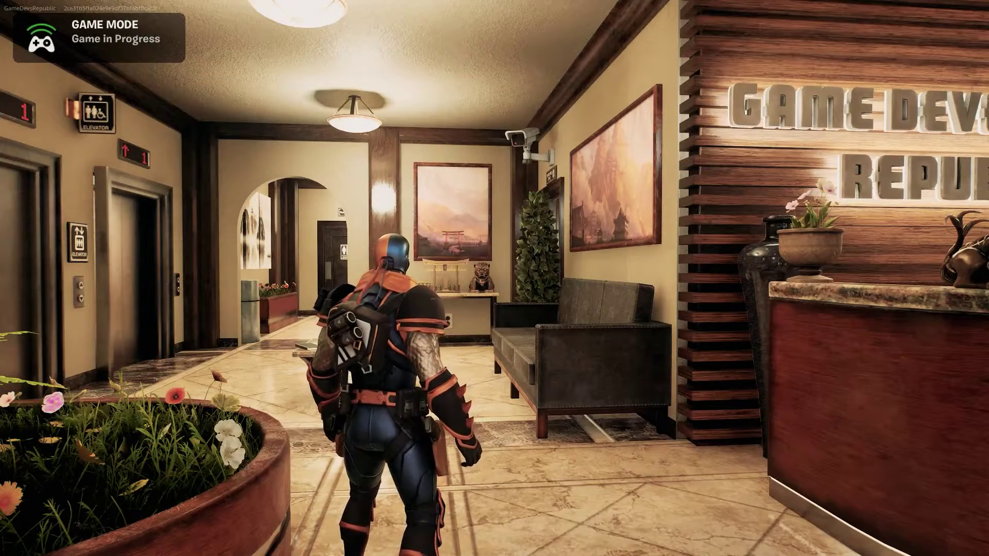
Step: Walk the character through the lobby to the Employees Only door in the play session to check the security camera's animation
key(w)
key(w)
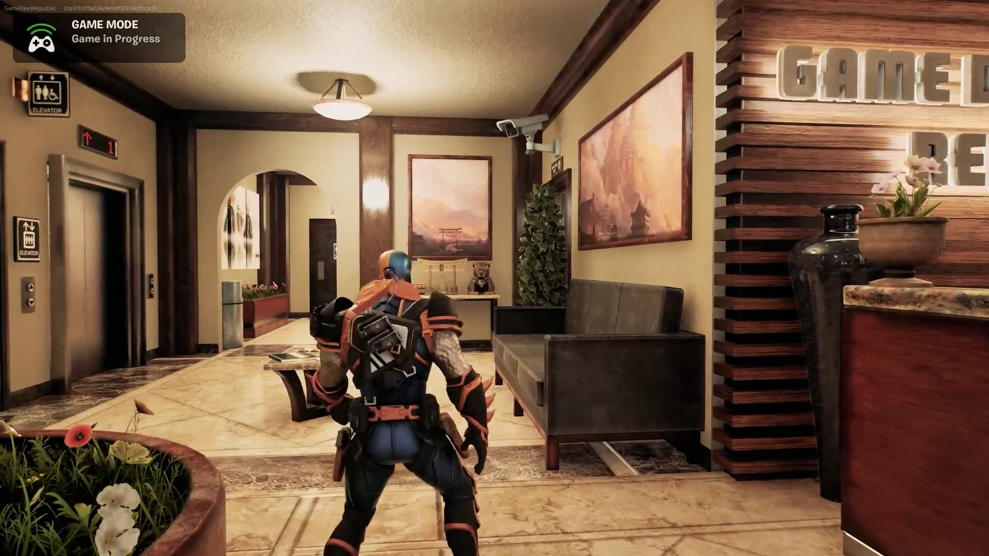
key(w)
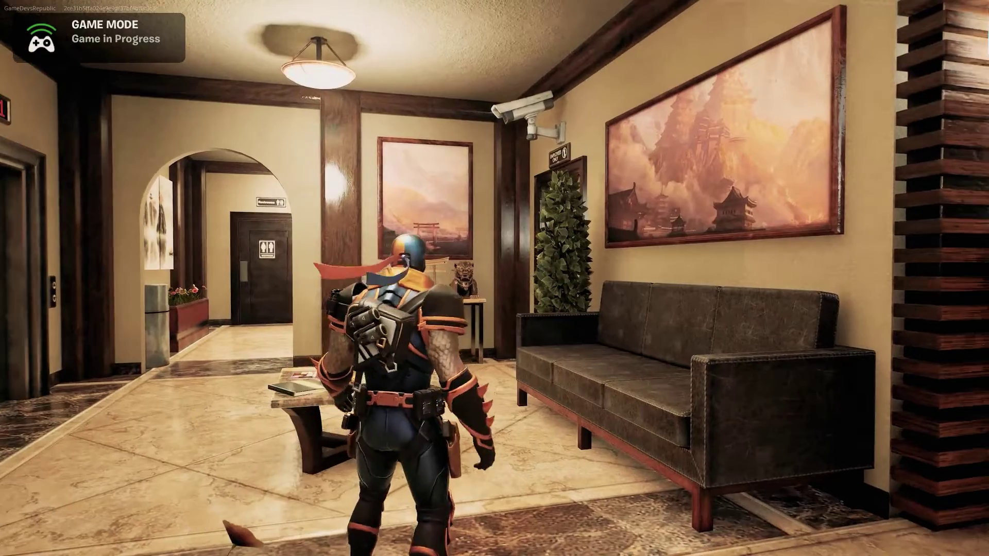
key(w)
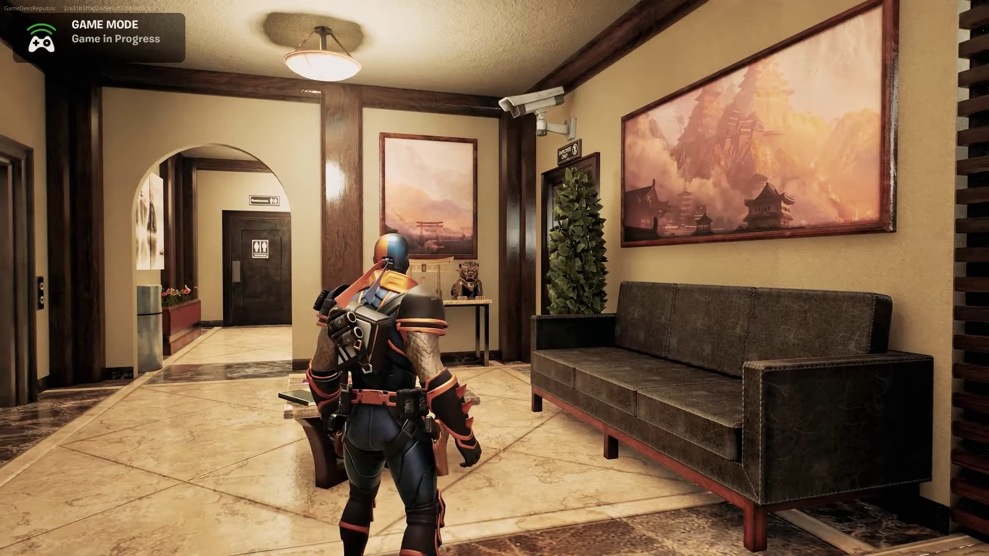
key(w)
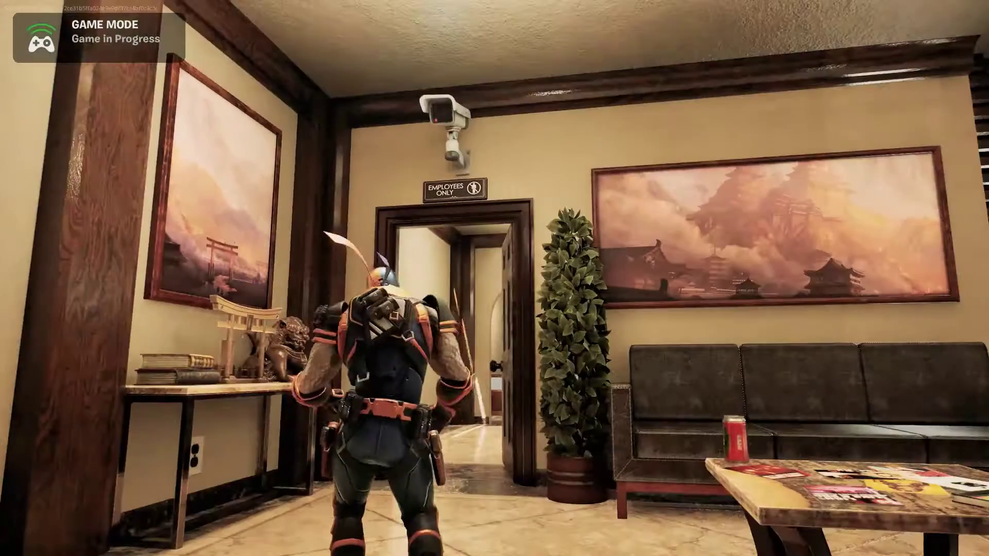
key(w)
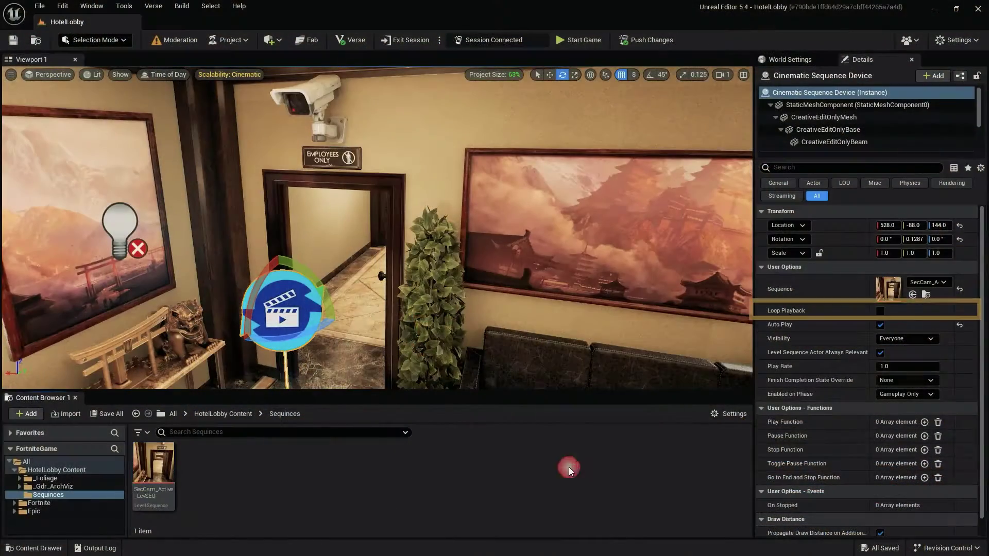